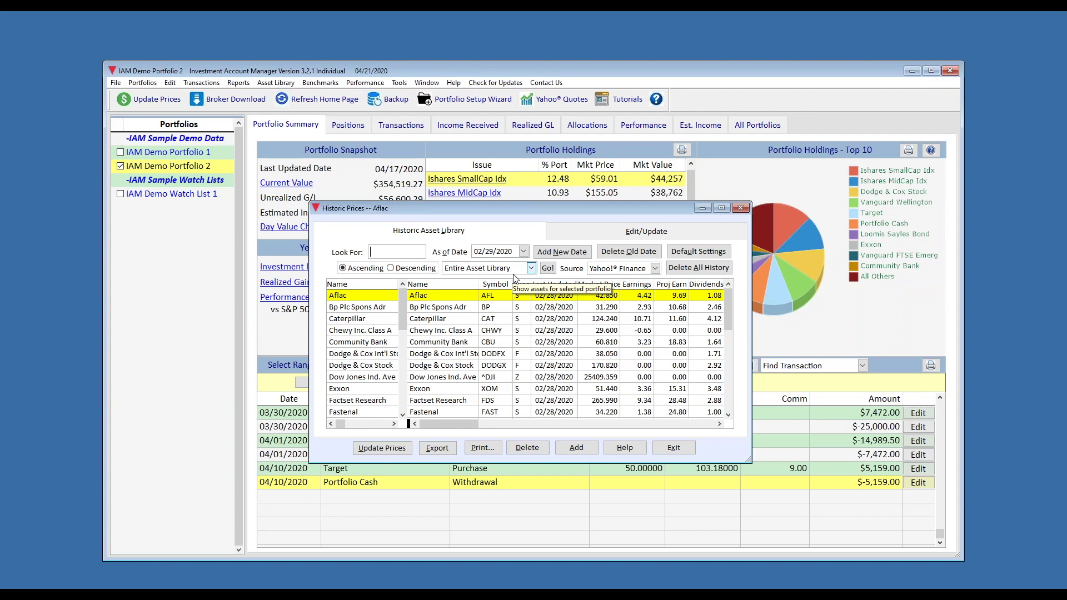
Limit the historic asset list to the assets held in IAM Demo Portfolio 2.
click(531, 269)
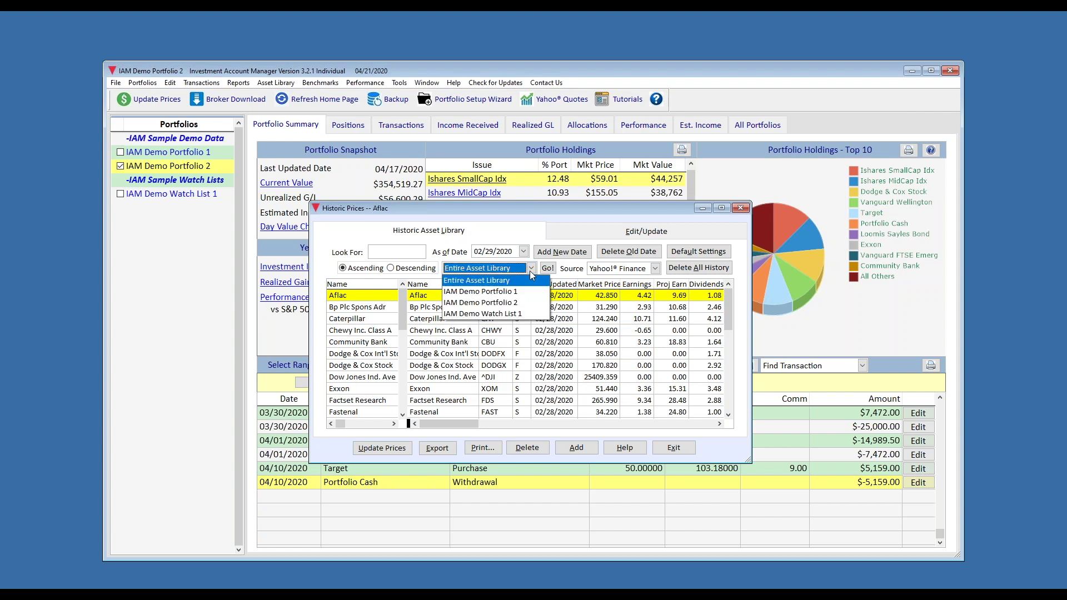
click(514, 302)
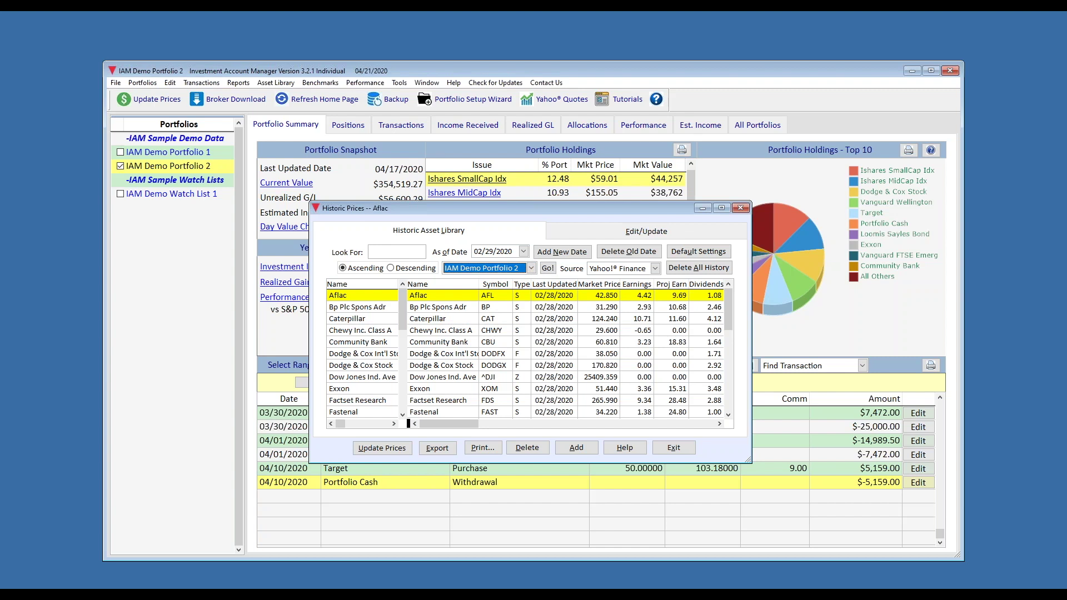
click(548, 268)
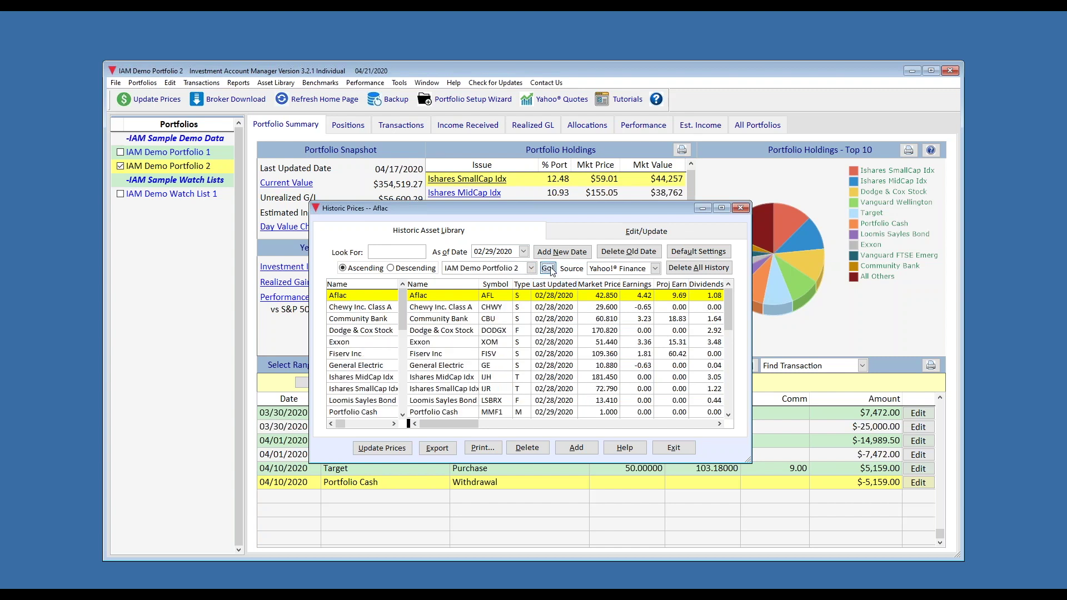
Look through the stored As of Dates in the historic asset library, keeping the selected date.
click(523, 251)
click(524, 331)
click(524, 331)
click(524, 331)
click(524, 331)
click(524, 331)
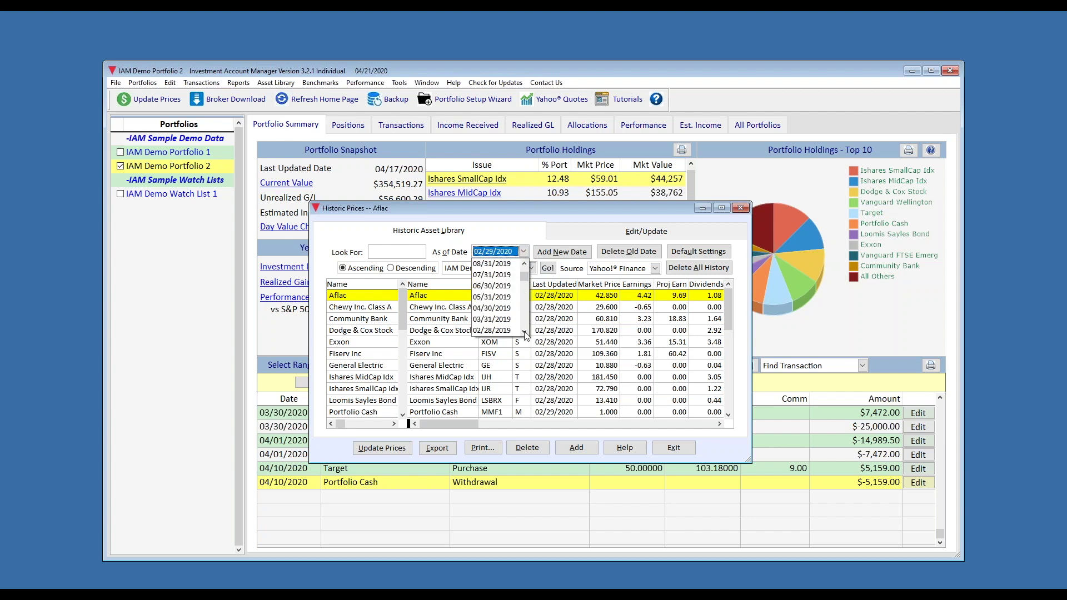
click(526, 233)
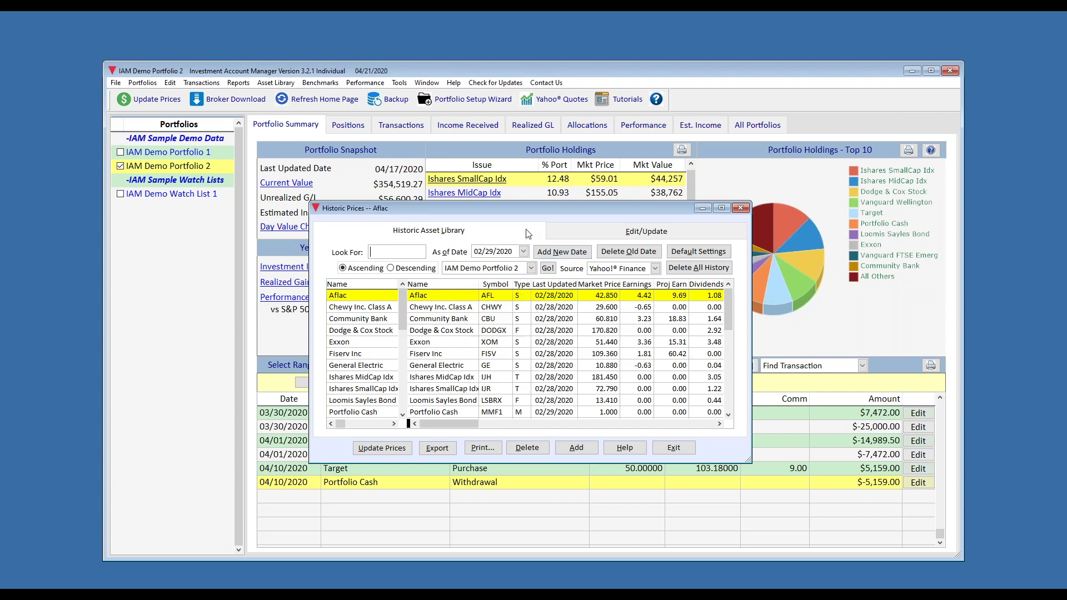
Show the Entire Asset Library in the historic asset list.
click(531, 268)
click(503, 279)
click(547, 269)
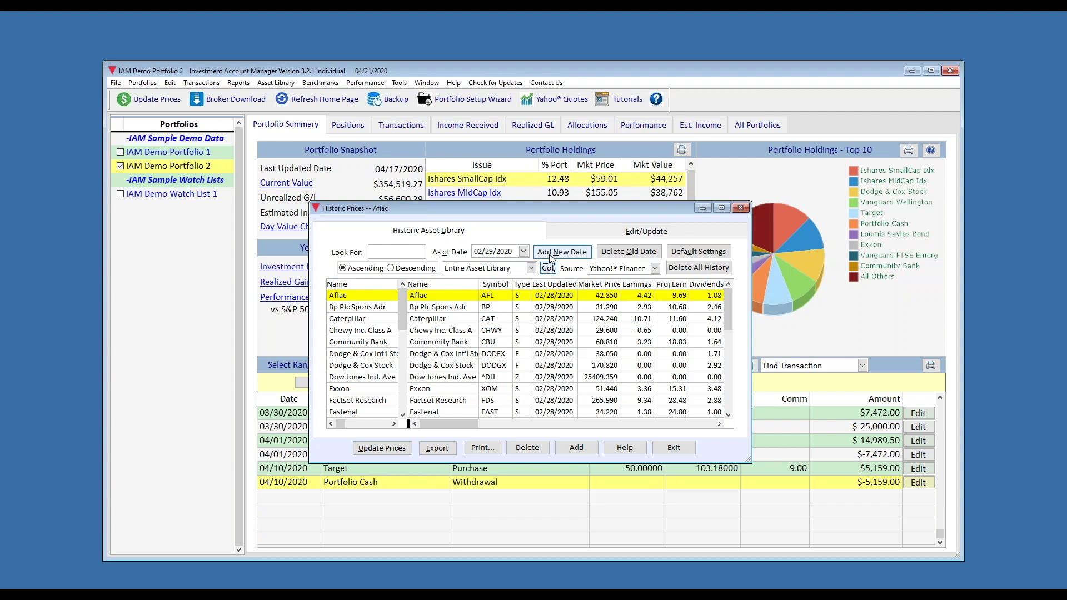
Add historic prices for the new date 03/31/2020, also updating earnings, dividends and beta from the Current Asset Library.
click(561, 252)
click(598, 325)
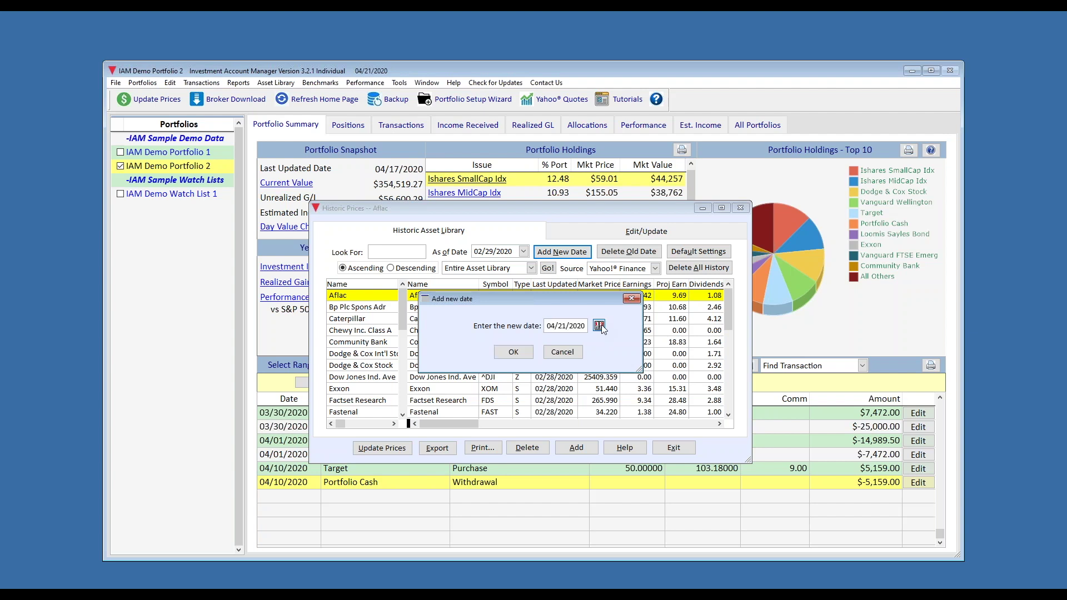
click(589, 278)
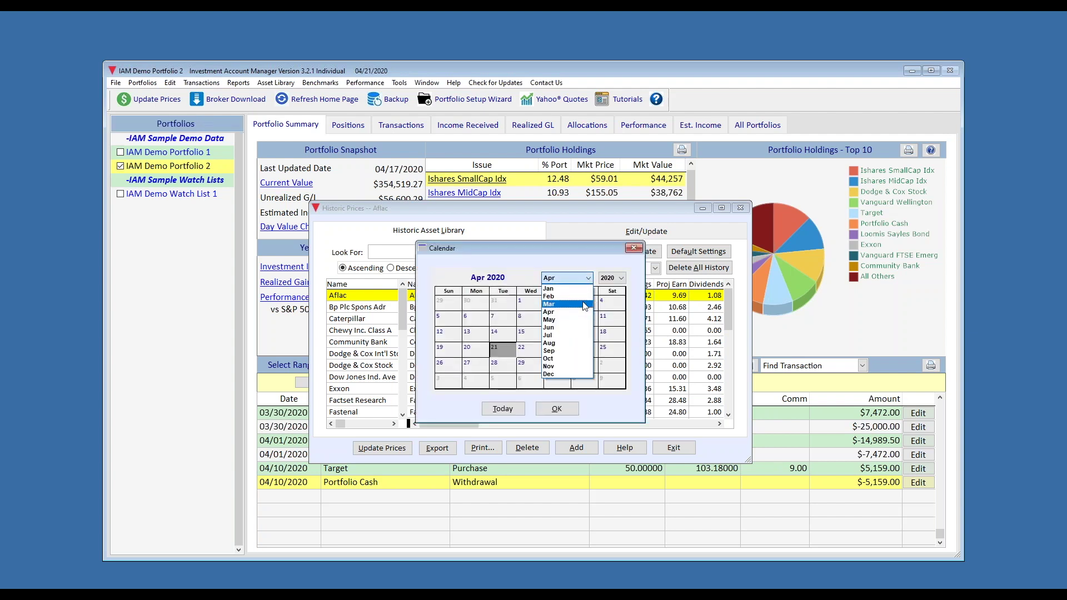
click(570, 309)
double_click(500, 378)
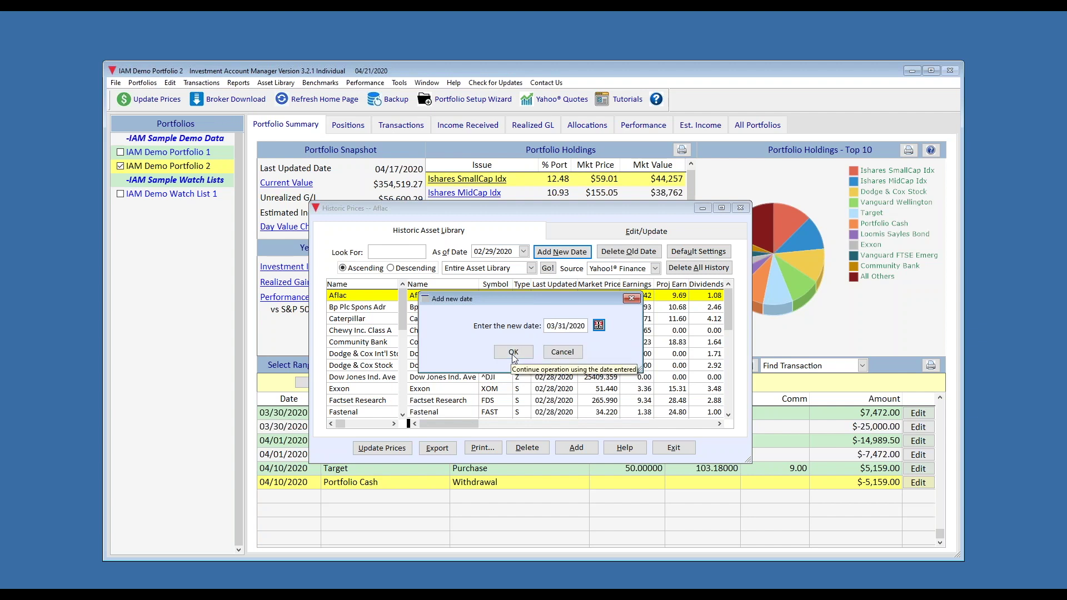
click(513, 353)
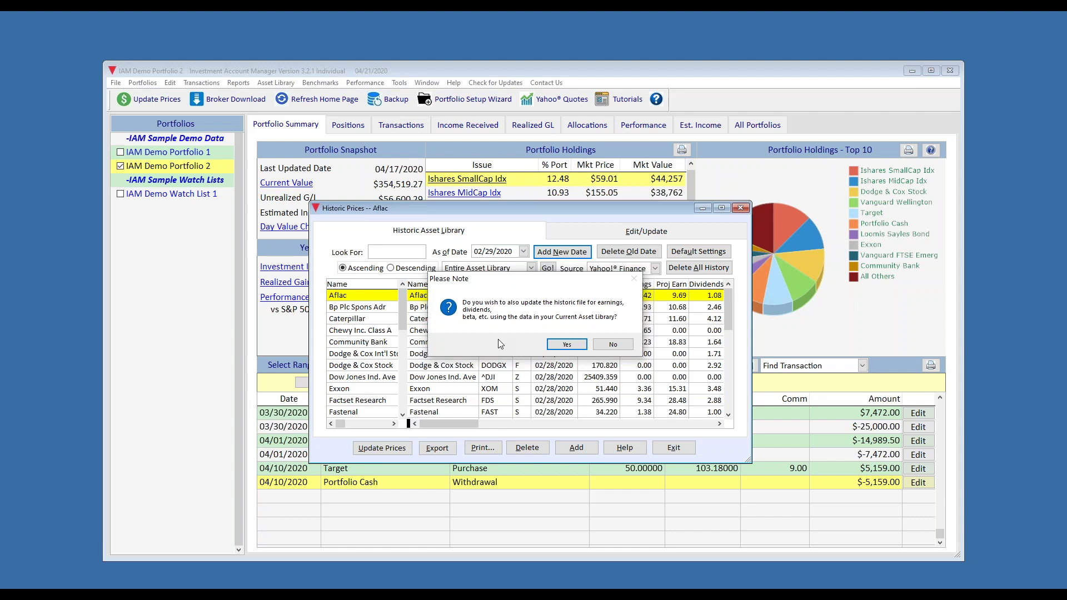
click(566, 344)
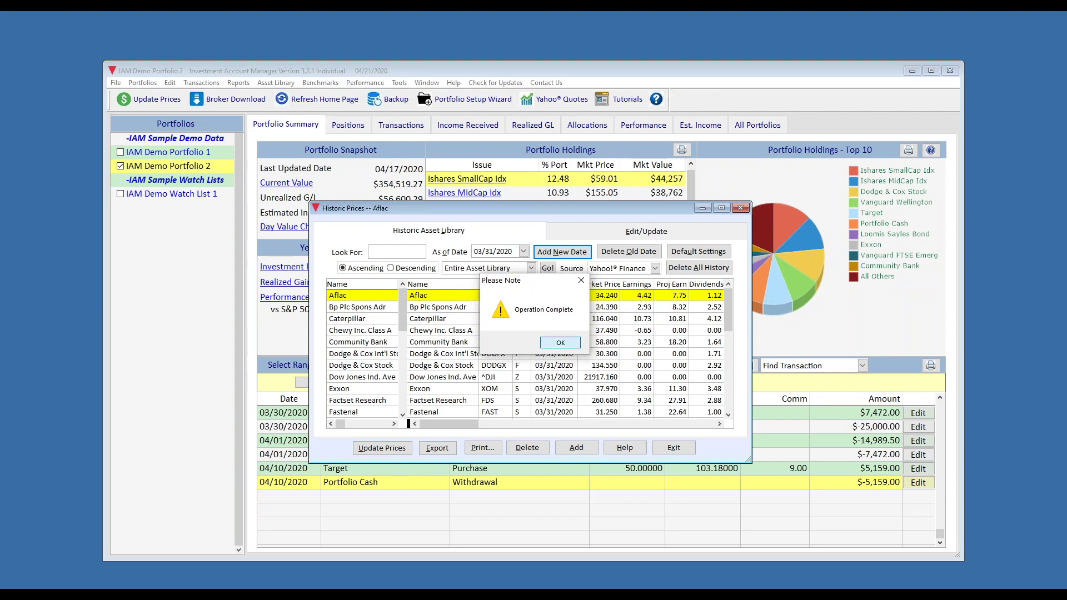
key(Return)
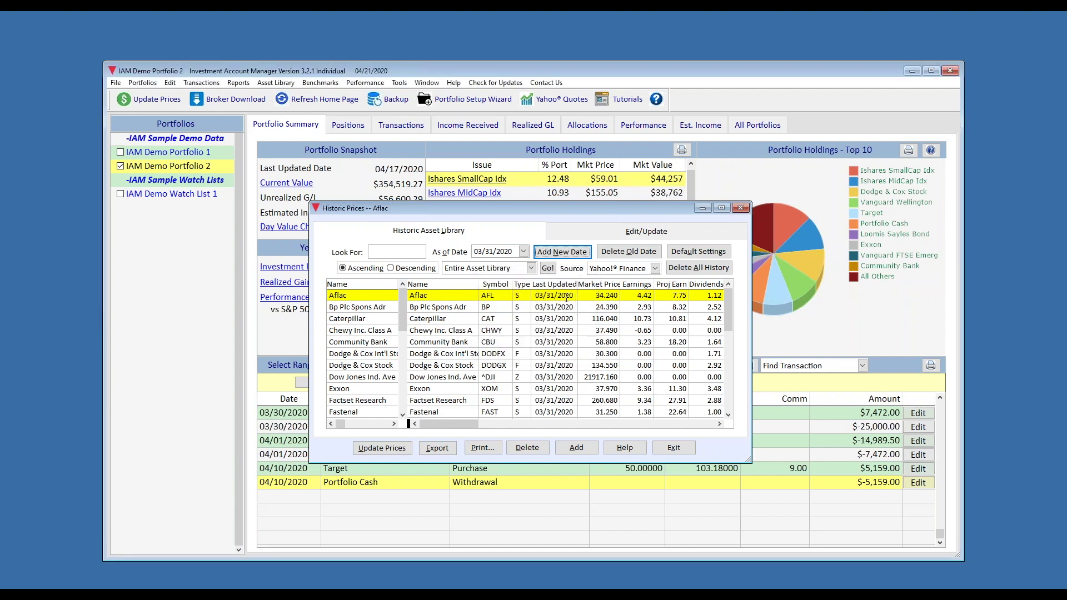
Examine the 03/31/2020 prices down the historic asset list, and close Historic Prices.
click(729, 415)
click(729, 415)
click(729, 415)
click(729, 415)
click(729, 415)
click(729, 415)
click(729, 415)
click(729, 415)
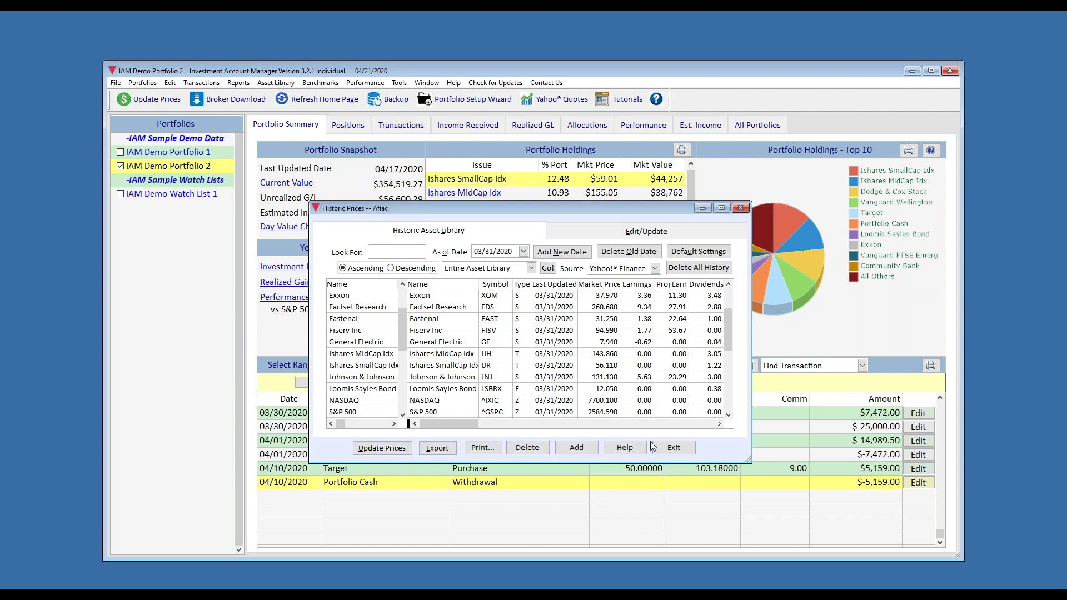
click(673, 448)
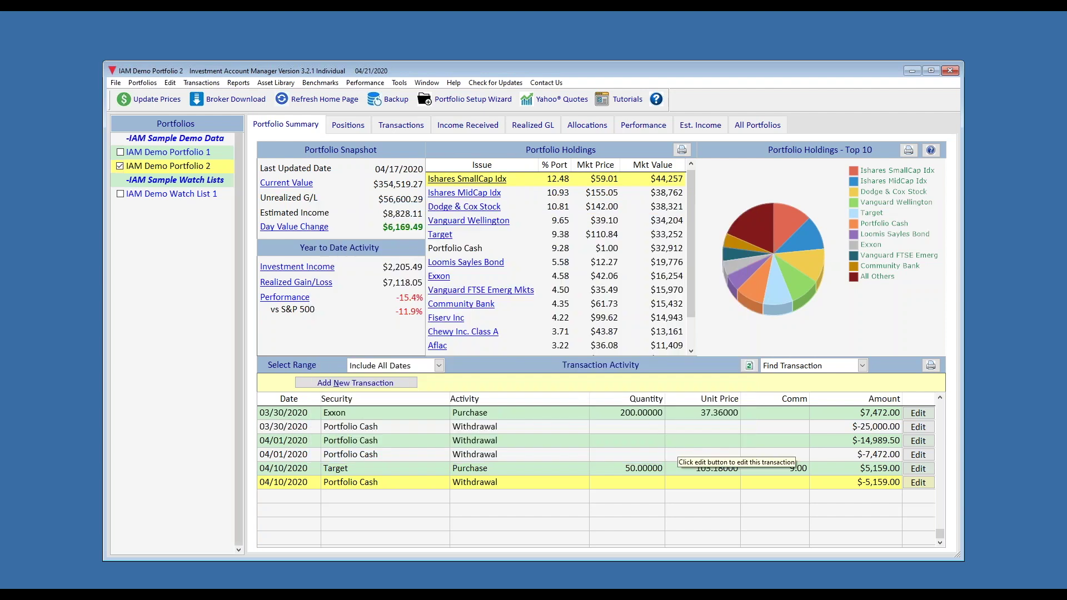
Display the portfolio's positions in the Appraisal Report as of 03/31/2020.
click(362, 128)
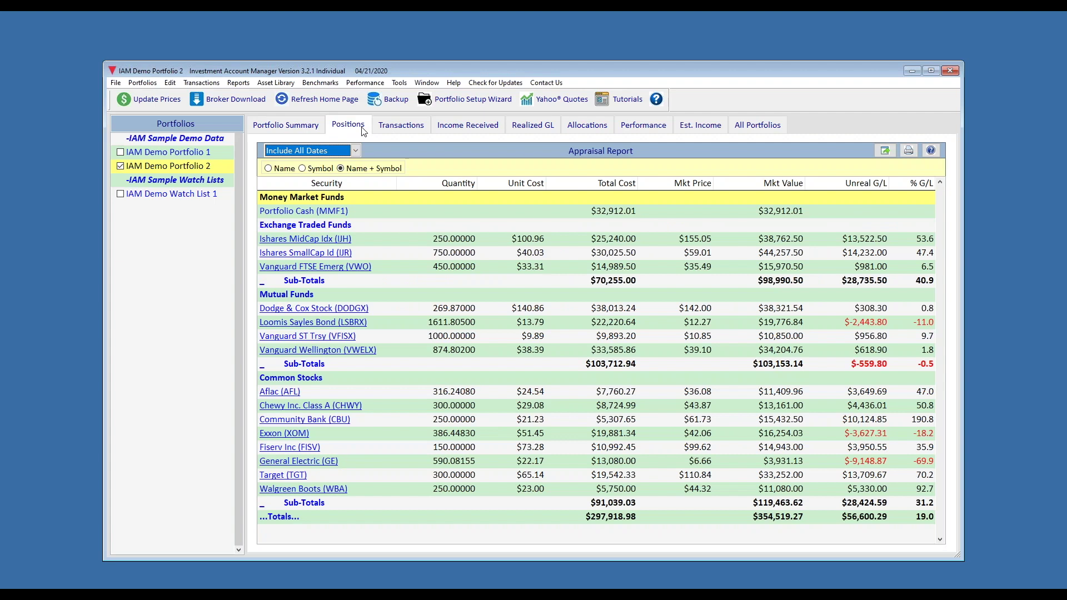
click(355, 150)
click(332, 177)
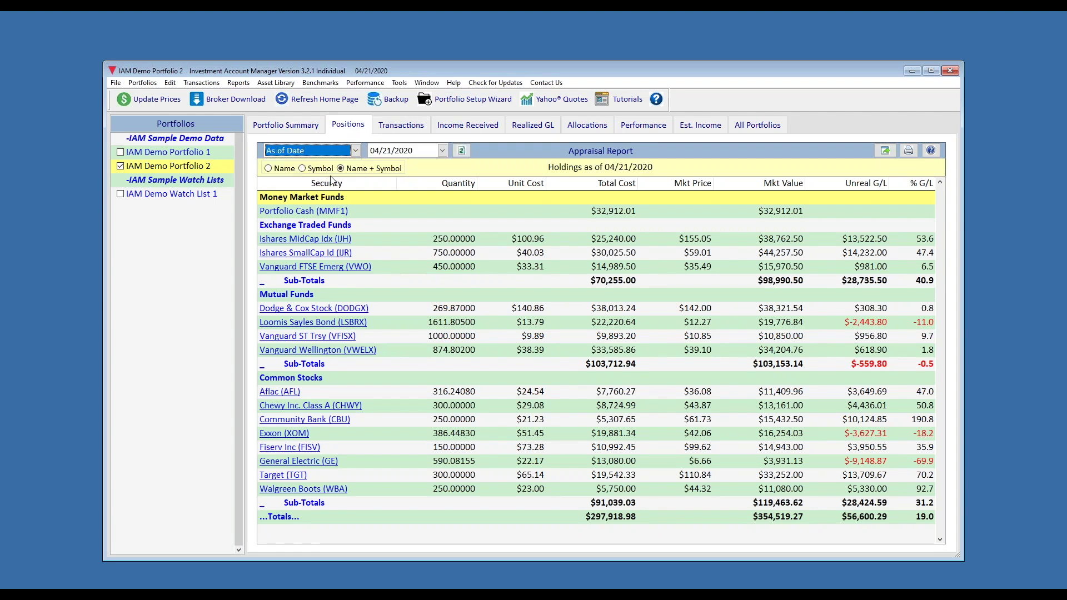
click(443, 150)
click(411, 176)
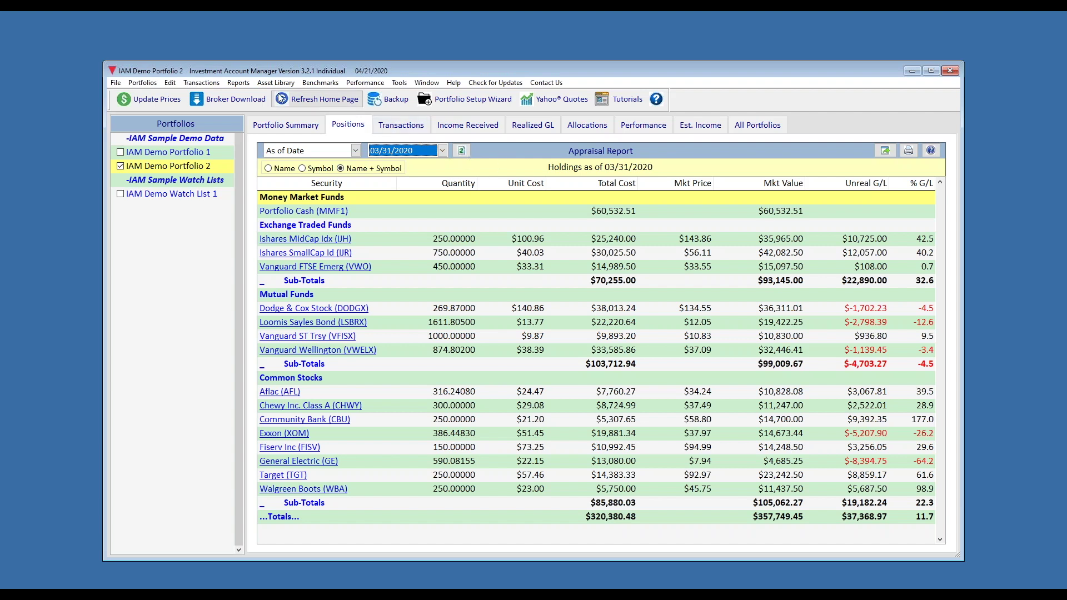
Bring up the available portfolio reports.
click(239, 83)
mouse_move(251, 101)
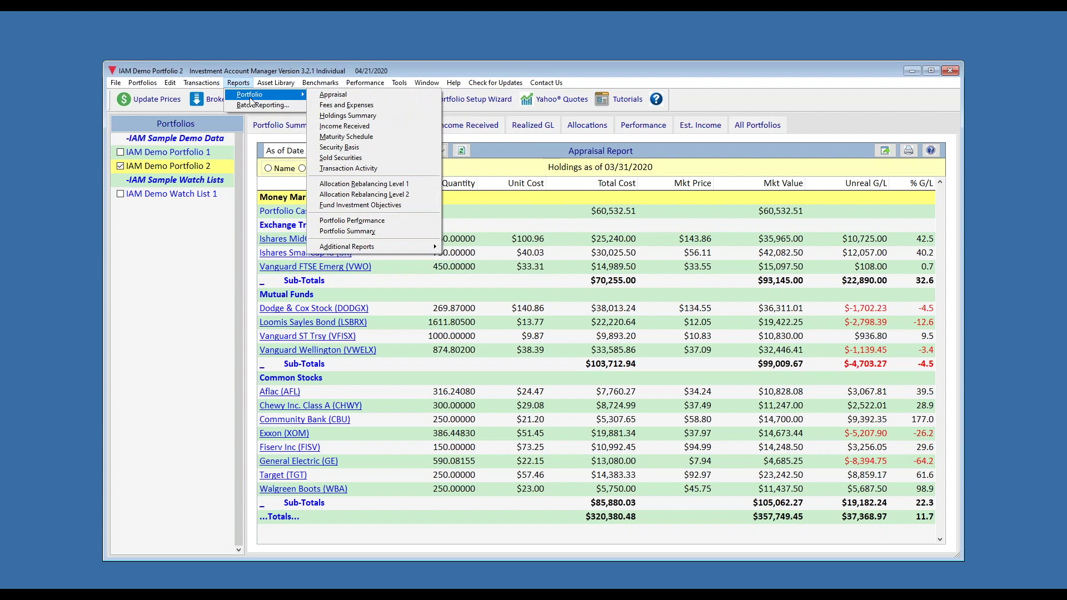